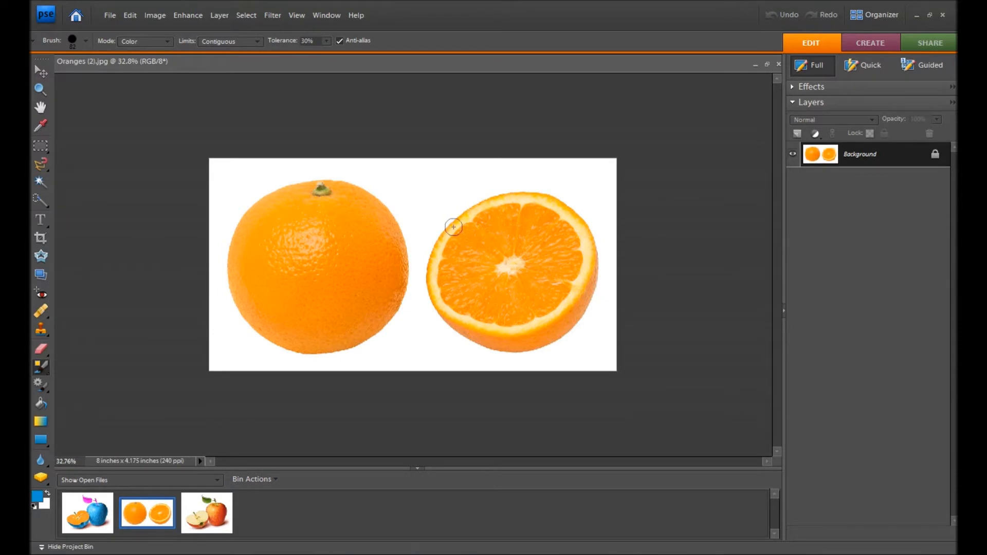
In apples (2).jpg, select the halved apple's cut face with the Quick Selection tool, subtracting the two seeds from the selection.
{"action": "left_click", "coordinate": [86, 514]}
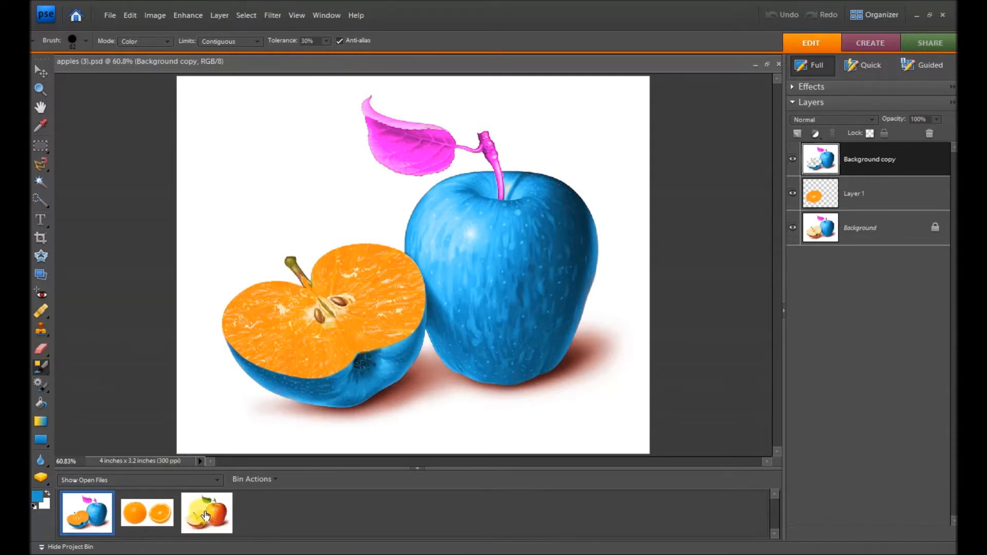
{"action": "left_click", "coordinate": [205, 515]}
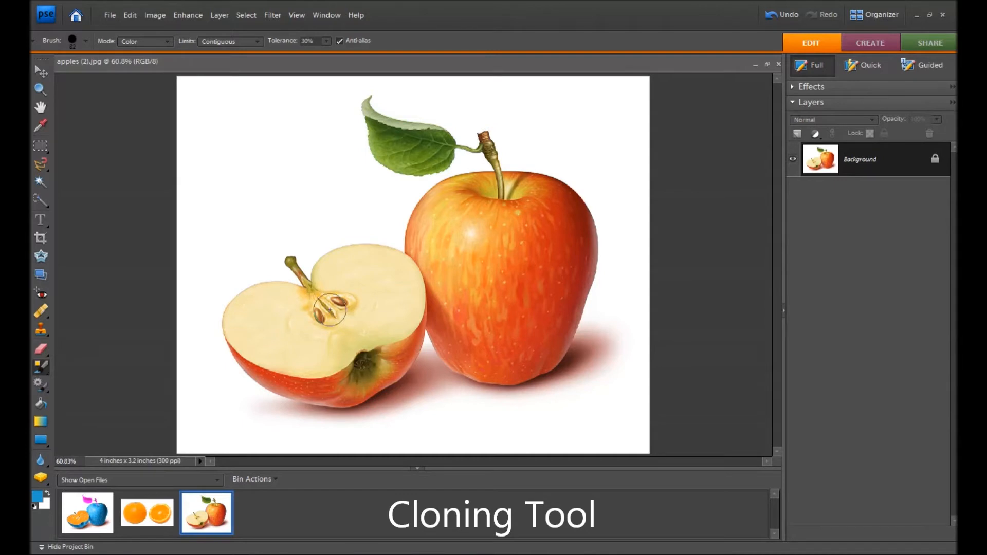
{"action": "left_click", "coordinate": [43, 203]}
{"action": "mouse_move", "coordinate": [363, 264]}
{"action": "left_mouse_down"}
{"action": "mouse_move", "coordinate": [323, 335]}
{"action": "mouse_move", "coordinate": [291, 300]}
{"action": "left_mouse_up"}
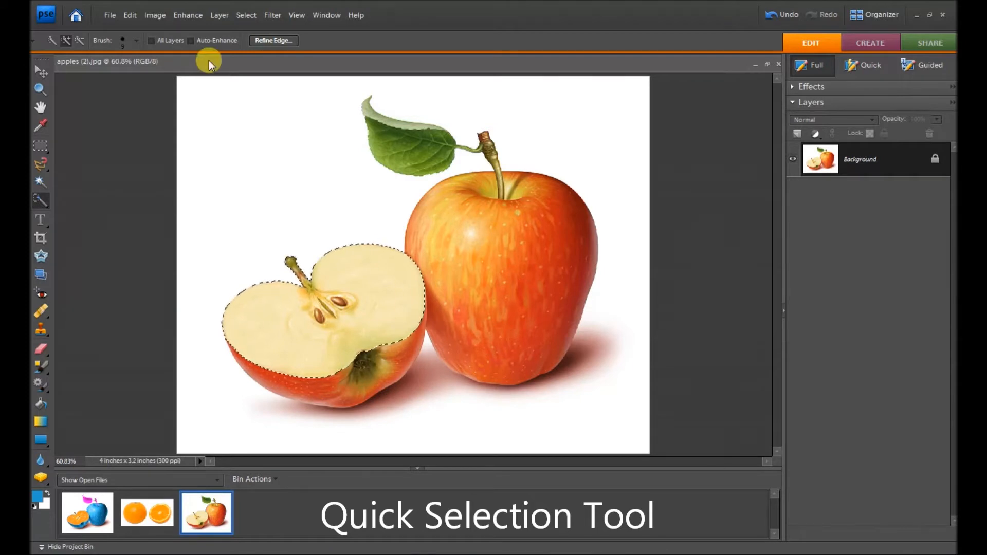
{"action": "left_click", "coordinate": [79, 41]}
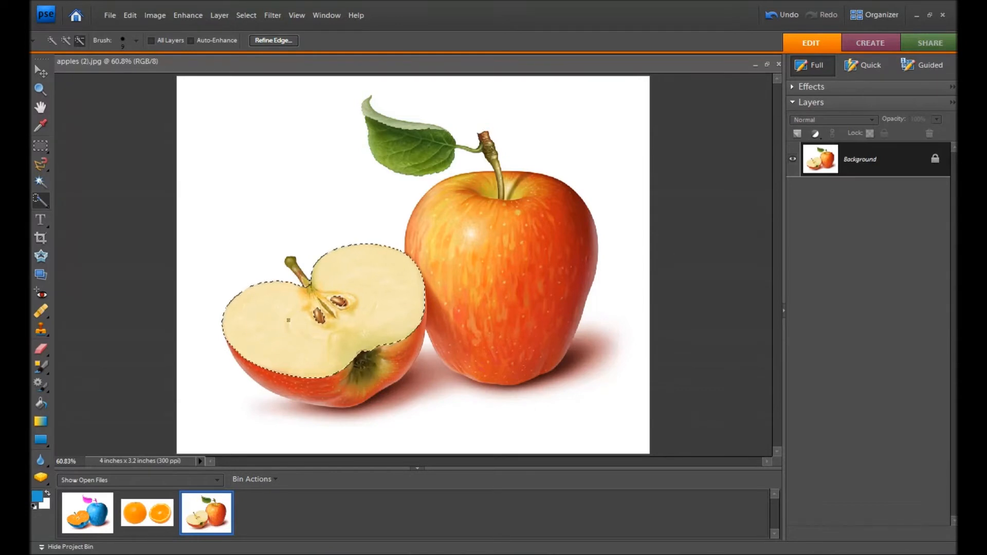
Set the Clone Stamp source at the white center of the orange slice in Oranges (2).jpg.
{"action": "left_click", "coordinate": [137, 524]}
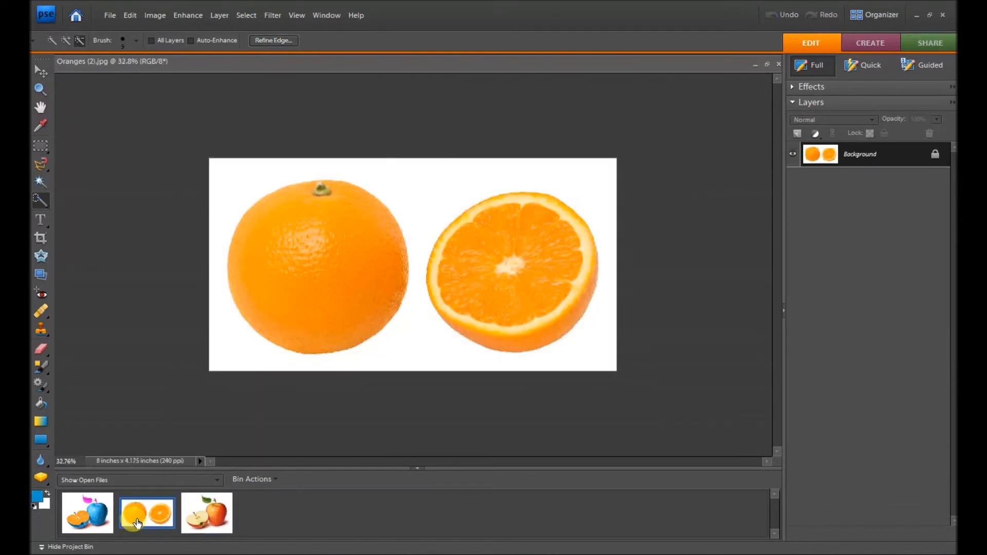
{"action": "left_click", "coordinate": [41, 332]}
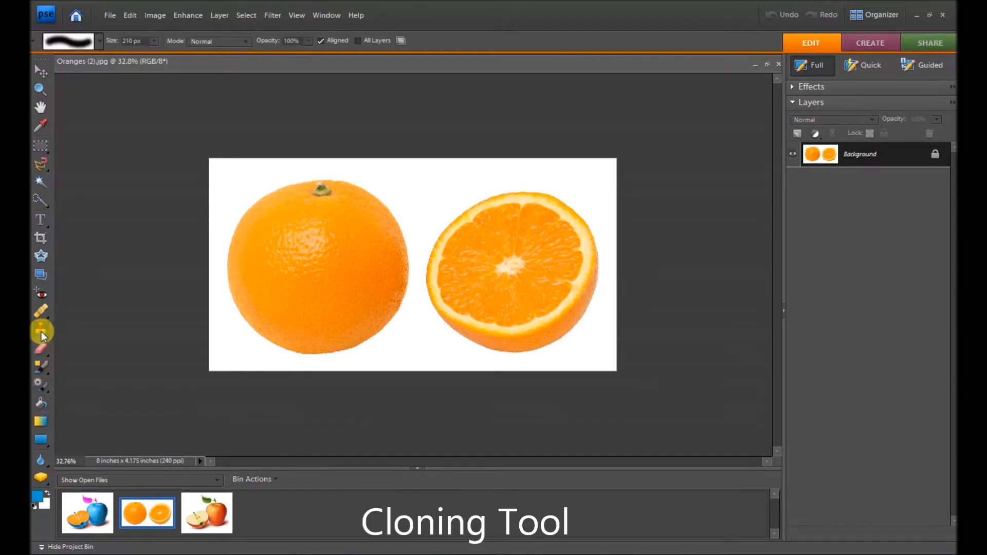
{"action": "left_click", "coordinate": [506, 266], "text": "alt"}
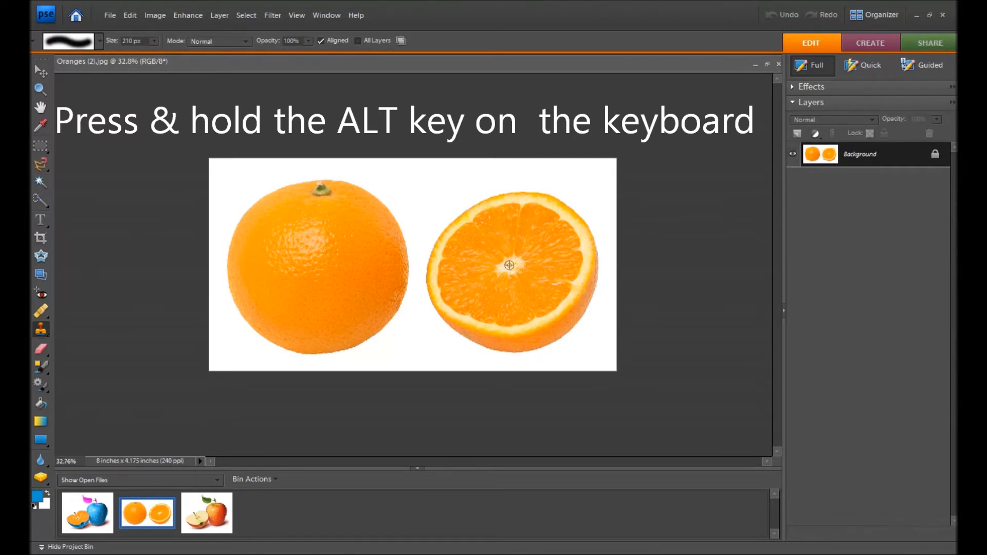
{"action": "left_click", "coordinate": [509, 265], "text": "alt"}
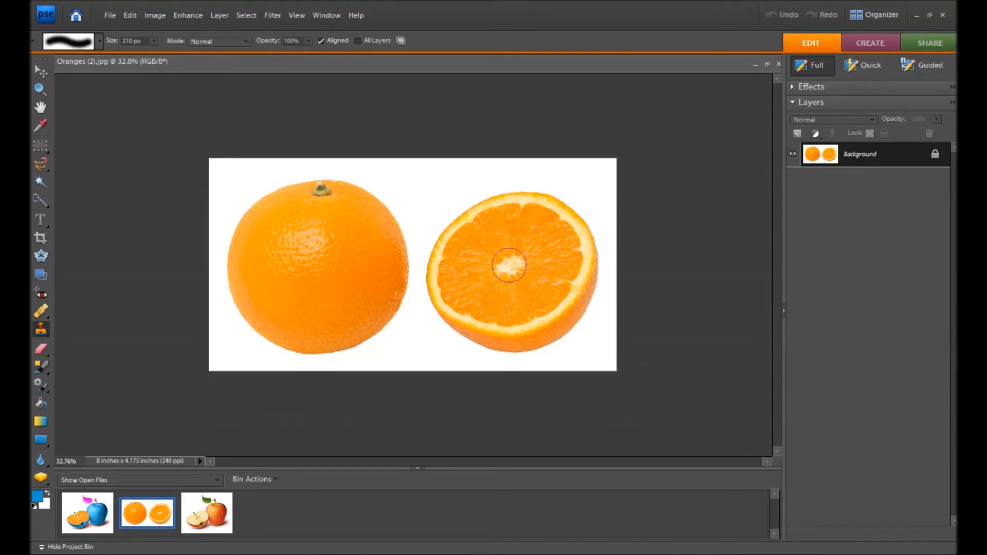
Clone the orange pulp over the selected cut face in apples (2).jpg, starting between the seeds, and deselect.
{"action": "left_click", "coordinate": [211, 524]}
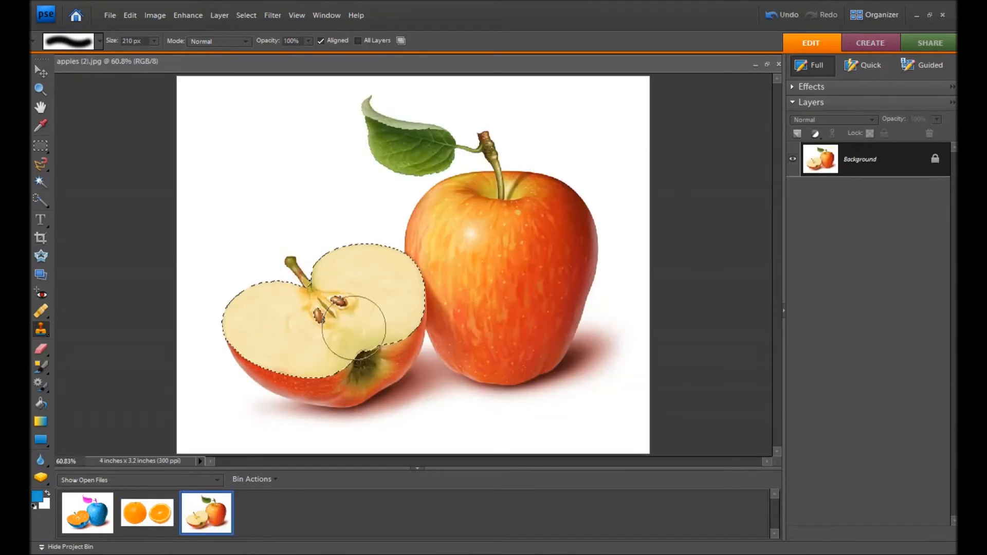
{"action": "left_click", "coordinate": [330, 313]}
{"action": "mouse_move", "coordinate": [329, 313]}
{"action": "left_mouse_down"}
{"action": "mouse_move", "coordinate": [339, 271]}
{"action": "mouse_move", "coordinate": [375, 261]}
{"action": "mouse_move", "coordinate": [406, 284]}
{"action": "mouse_move", "coordinate": [407, 313]}
{"action": "mouse_move", "coordinate": [291, 357]}
{"action": "mouse_move", "coordinate": [234, 324]}
{"action": "mouse_move", "coordinate": [266, 272]}
{"action": "mouse_move", "coordinate": [310, 276]}
{"action": "mouse_move", "coordinate": [303, 315]}
{"action": "mouse_move", "coordinate": [257, 308]}
{"action": "left_mouse_up"}
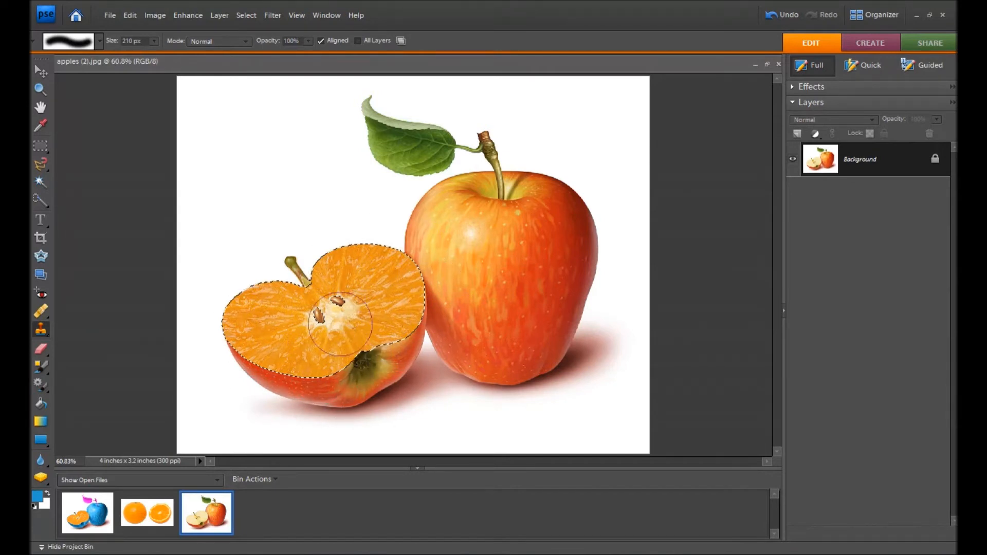
{"action": "key", "text": "ctrl+d"}
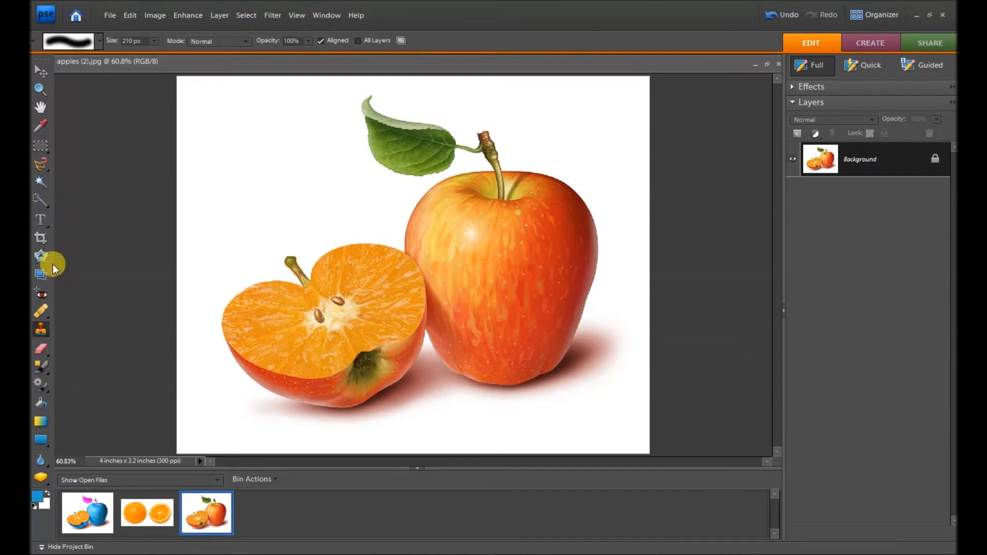
Select the whole apple's skin with the Quick Selection tool and add the halved apple's skin to the selection.
{"action": "left_click", "coordinate": [37, 200]}
{"action": "mouse_move", "coordinate": [446, 195]}
{"action": "left_mouse_down"}
{"action": "mouse_move", "coordinate": [483, 242]}
{"action": "mouse_move", "coordinate": [447, 360]}
{"action": "mouse_move", "coordinate": [560, 363]}
{"action": "left_mouse_up"}
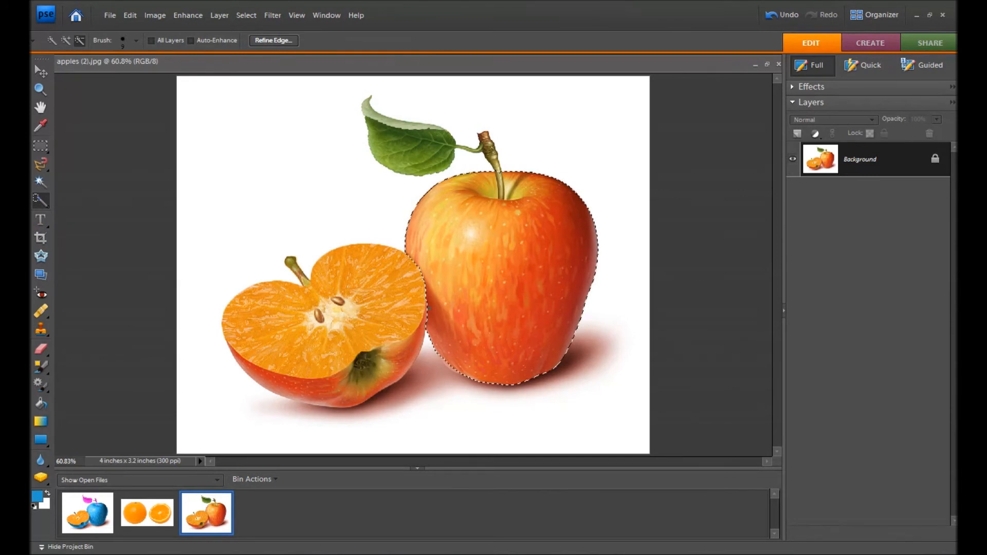
{"action": "left_click", "coordinate": [67, 41]}
{"action": "left_click_drag", "start_coordinate": [417, 334], "coordinate": [407, 357]}
{"action": "left_click_drag", "start_coordinate": [350, 392], "coordinate": [298, 400]}
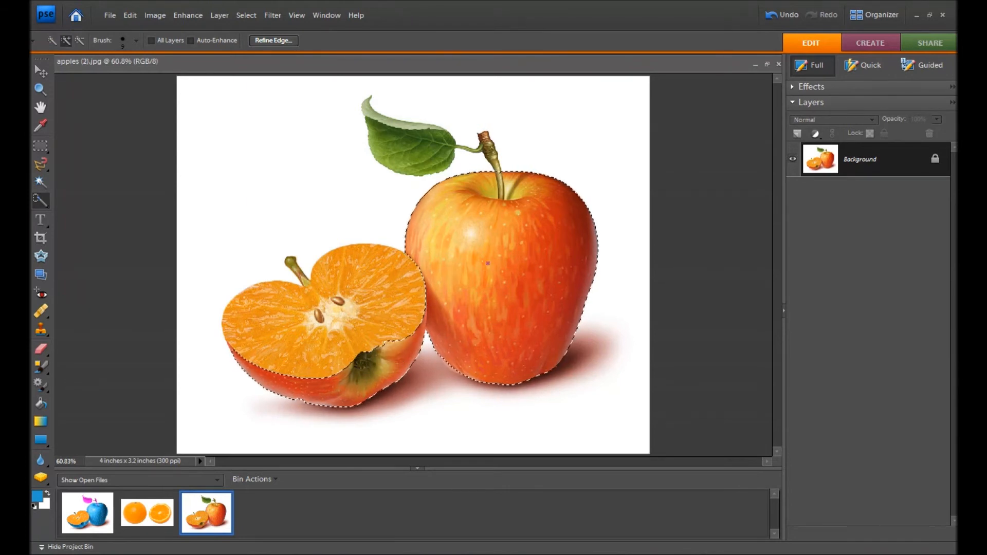
Recolor the selected apple skins blue (0aa3cf) with the Color Replacement tool and clear the selection.
{"action": "left_click", "coordinate": [40, 366]}
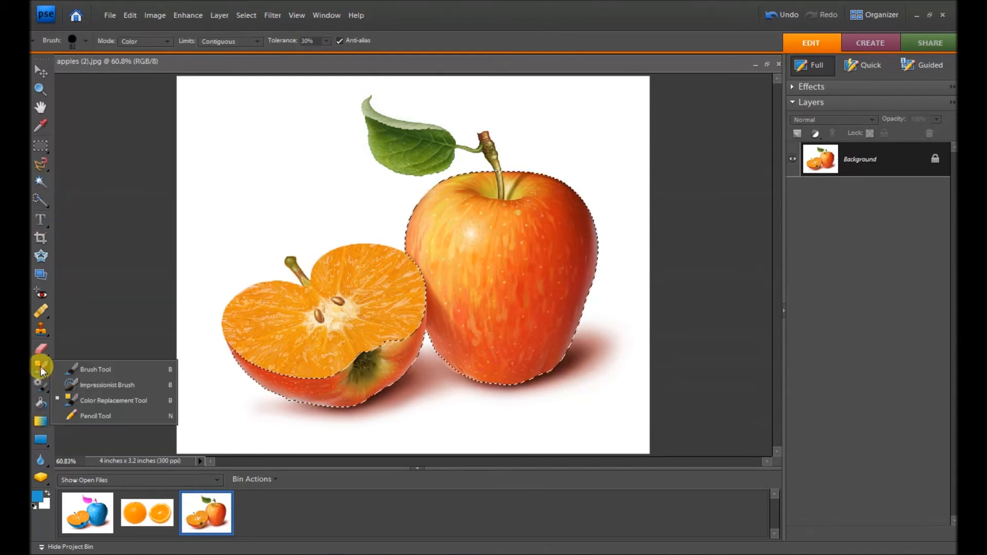
{"action": "left_click", "coordinate": [82, 401]}
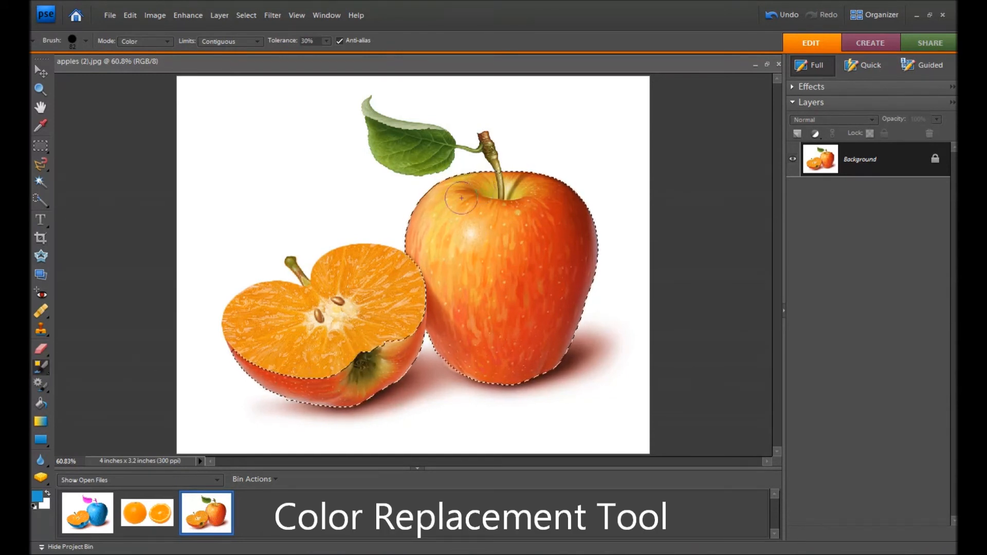
{"action": "left_click", "coordinate": [40, 497]}
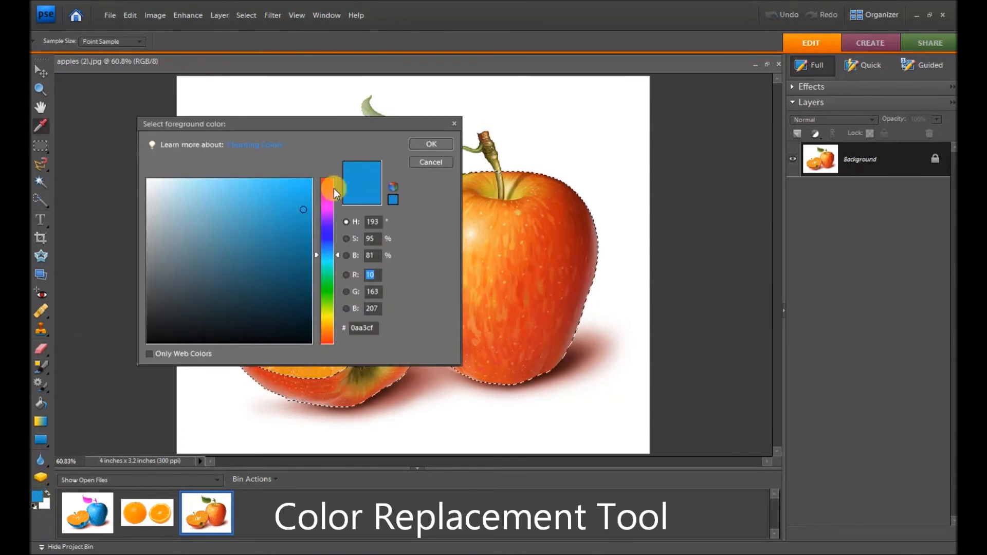
{"action": "left_click", "coordinate": [432, 145]}
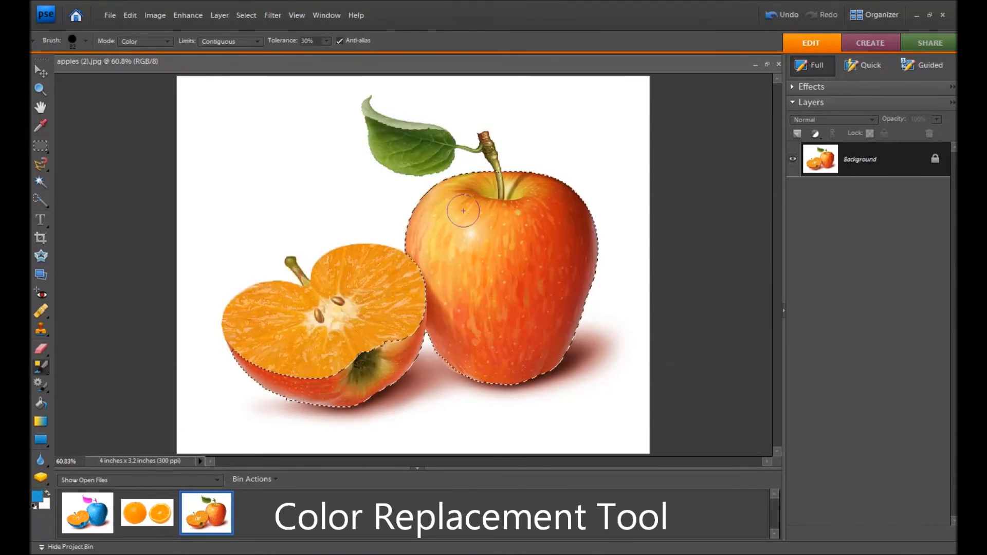
{"action": "mouse_move", "coordinate": [461, 209]}
{"action": "left_mouse_down"}
{"action": "mouse_move", "coordinate": [448, 201]}
{"action": "mouse_move", "coordinate": [486, 203]}
{"action": "mouse_move", "coordinate": [430, 241]}
{"action": "mouse_move", "coordinate": [447, 288]}
{"action": "mouse_move", "coordinate": [439, 322]}
{"action": "mouse_move", "coordinate": [458, 378]}
{"action": "mouse_move", "coordinate": [561, 360]}
{"action": "mouse_move", "coordinate": [587, 265]}
{"action": "mouse_move", "coordinate": [595, 302]}
{"action": "mouse_move", "coordinate": [578, 190]}
{"action": "mouse_move", "coordinate": [521, 198]}
{"action": "mouse_move", "coordinate": [522, 238]}
{"action": "mouse_move", "coordinate": [548, 239]}
{"action": "mouse_move", "coordinate": [459, 268]}
{"action": "mouse_move", "coordinate": [561, 288]}
{"action": "mouse_move", "coordinate": [478, 313]}
{"action": "mouse_move", "coordinate": [507, 355]}
{"action": "mouse_move", "coordinate": [555, 338]}
{"action": "mouse_move", "coordinate": [452, 360]}
{"action": "mouse_move", "coordinate": [443, 350]}
{"action": "mouse_move", "coordinate": [316, 391]}
{"action": "mouse_move", "coordinate": [263, 381]}
{"action": "mouse_move", "coordinate": [205, 331]}
{"action": "mouse_move", "coordinate": [267, 394]}
{"action": "left_mouse_up"}
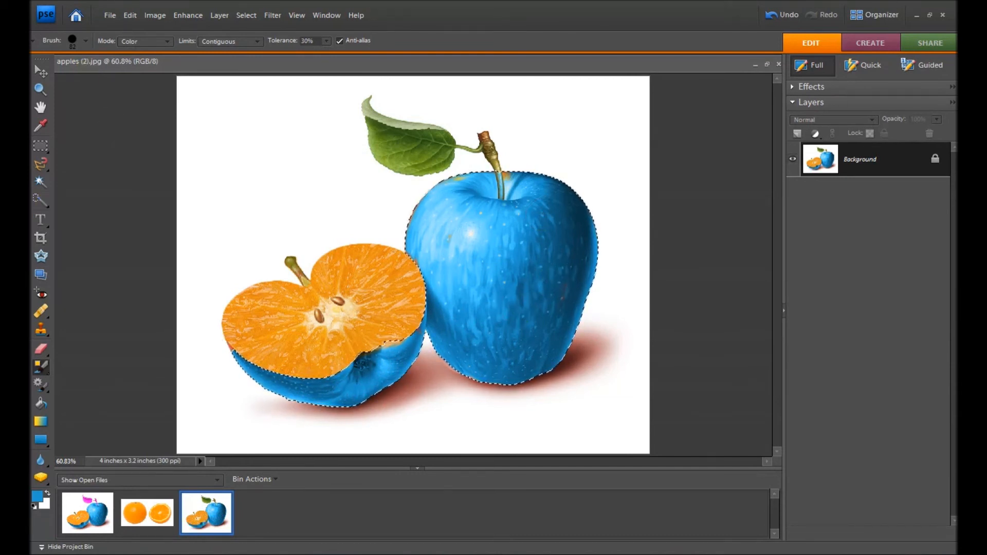
{"action": "key", "text": "ctrl+d"}
Select the leaf and both apple stems with the Quick Selection tool.
{"action": "left_click", "coordinate": [41, 124]}
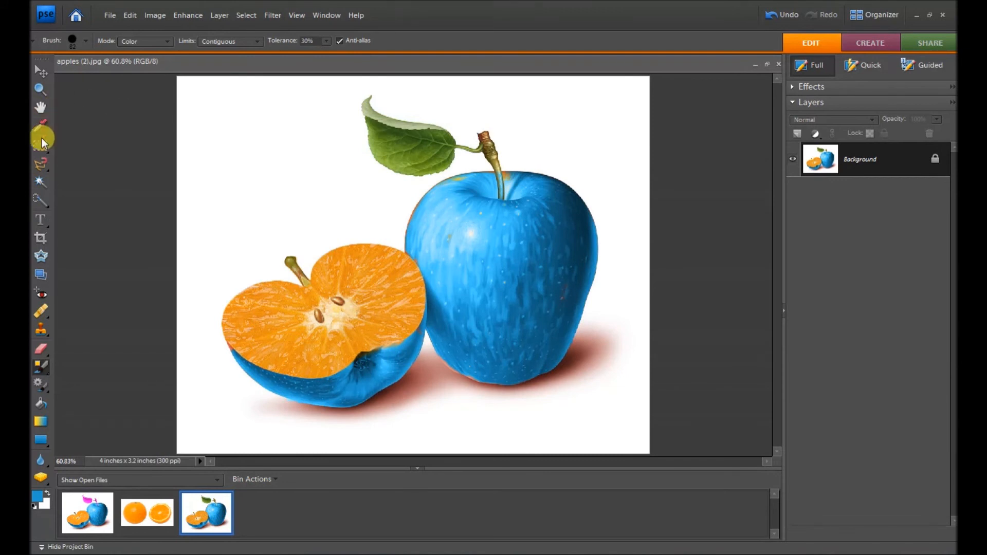
{"action": "left_click", "coordinate": [40, 202]}
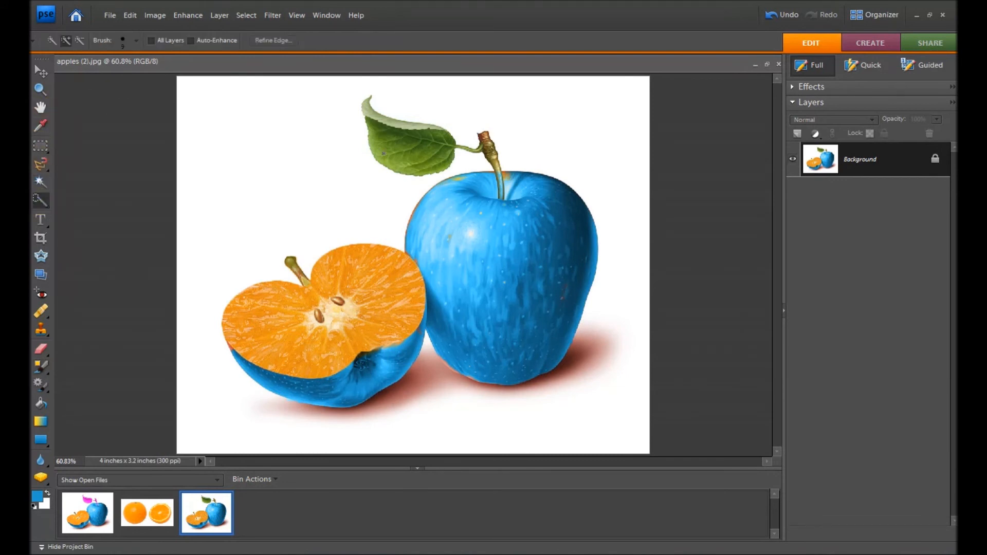
{"action": "left_click_drag", "start_coordinate": [371, 108], "coordinate": [395, 133]}
{"action": "left_click_drag", "start_coordinate": [455, 146], "coordinate": [492, 154]}
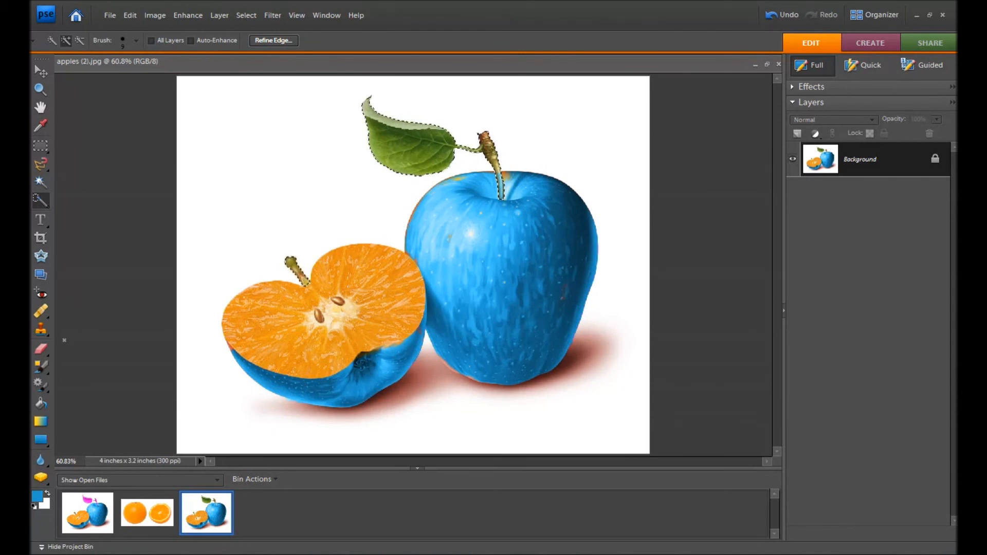
Recolor the selected leaf and both stems red with the Color Replacement tool, and clear the selection.
{"action": "left_click", "coordinate": [37, 496]}
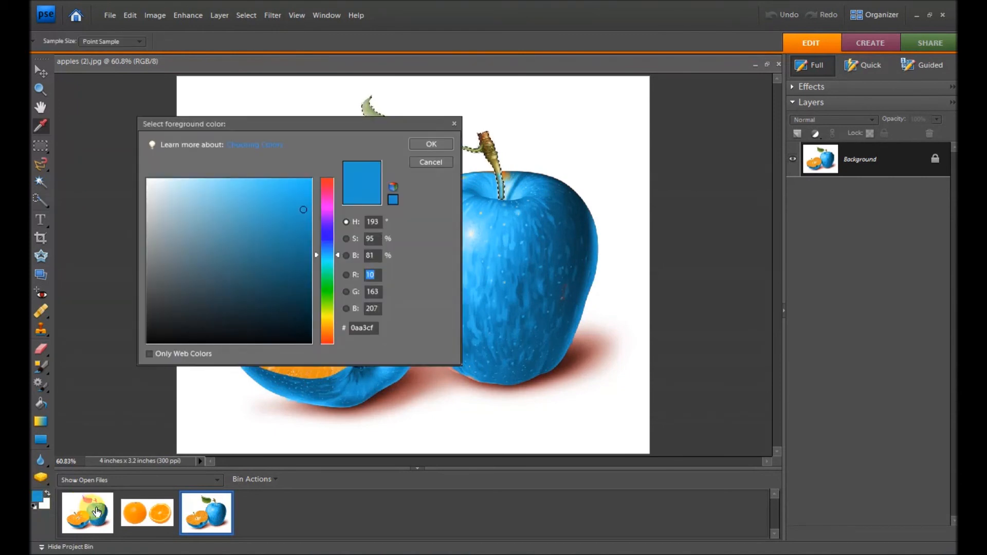
{"action": "left_click", "coordinate": [328, 184]}
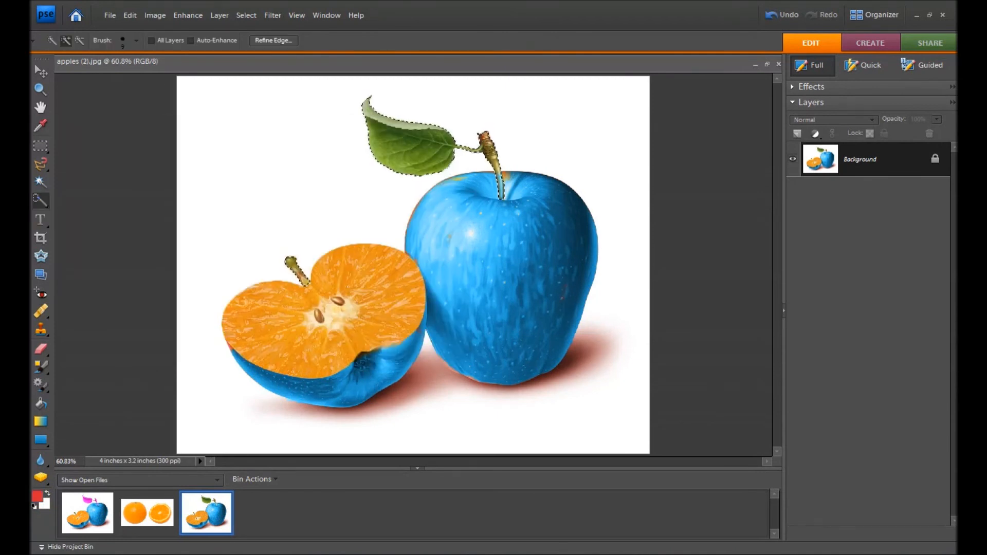
{"action": "left_click", "coordinate": [39, 368]}
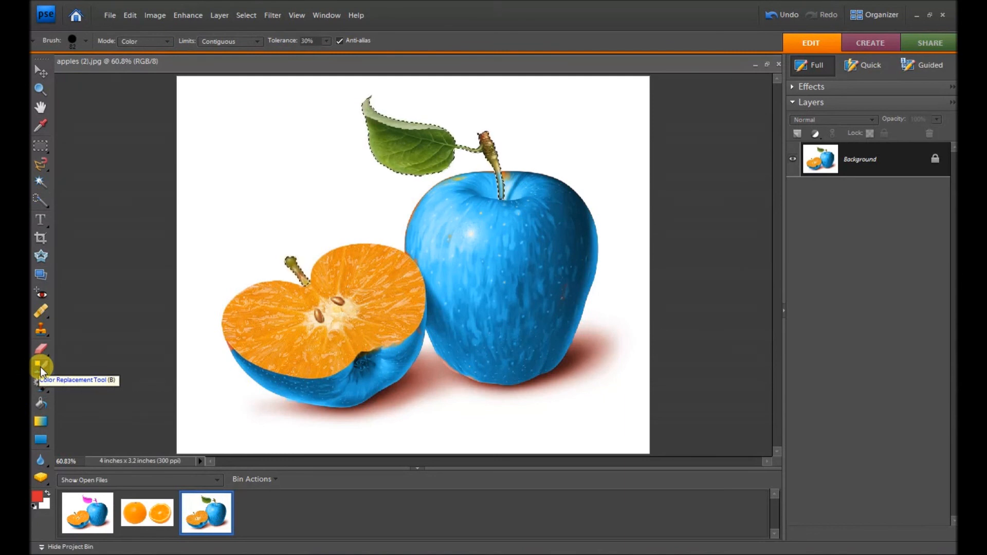
{"action": "mouse_move", "coordinate": [360, 100]}
{"action": "left_mouse_down"}
{"action": "mouse_move", "coordinate": [388, 137]}
{"action": "mouse_move", "coordinate": [457, 142]}
{"action": "mouse_move", "coordinate": [364, 111]}
{"action": "mouse_move", "coordinate": [446, 142]}
{"action": "mouse_move", "coordinate": [352, 128]}
{"action": "mouse_move", "coordinate": [380, 152]}
{"action": "mouse_move", "coordinate": [447, 173]}
{"action": "mouse_move", "coordinate": [377, 166]}
{"action": "mouse_move", "coordinate": [470, 152]}
{"action": "mouse_move", "coordinate": [484, 160]}
{"action": "mouse_move", "coordinate": [503, 142]}
{"action": "mouse_move", "coordinate": [504, 211]}
{"action": "mouse_move", "coordinate": [506, 196]}
{"action": "mouse_move", "coordinate": [477, 182]}
{"action": "mouse_move", "coordinate": [469, 144]}
{"action": "mouse_move", "coordinate": [421, 160]}
{"action": "mouse_move", "coordinate": [400, 143]}
{"action": "mouse_move", "coordinate": [463, 139]}
{"action": "mouse_move", "coordinate": [435, 121]}
{"action": "left_mouse_up"}
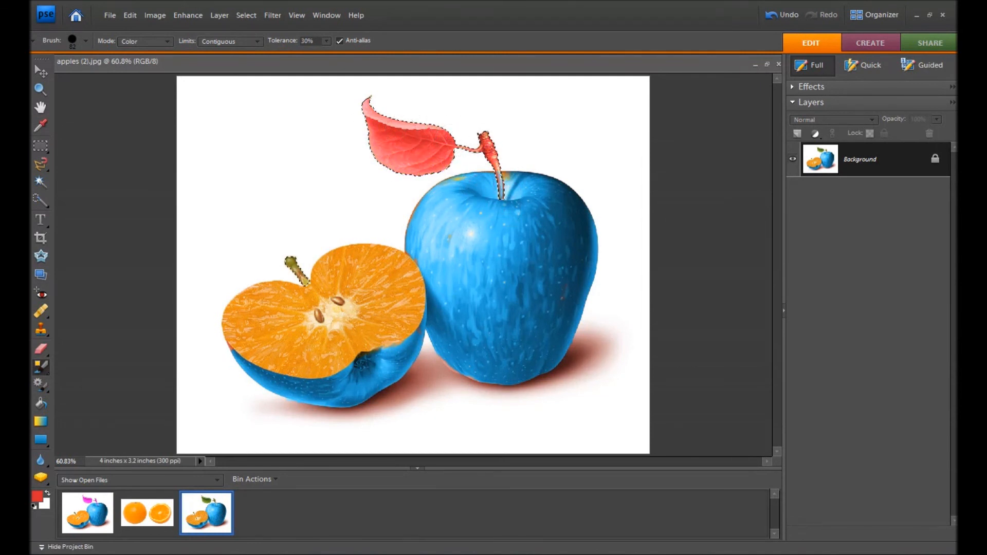
{"action": "mouse_move", "coordinate": [287, 257]}
{"action": "left_mouse_down"}
{"action": "mouse_move", "coordinate": [300, 280]}
{"action": "mouse_move", "coordinate": [305, 266]}
{"action": "left_mouse_up"}
{"action": "key", "text": "ctrl+d"}
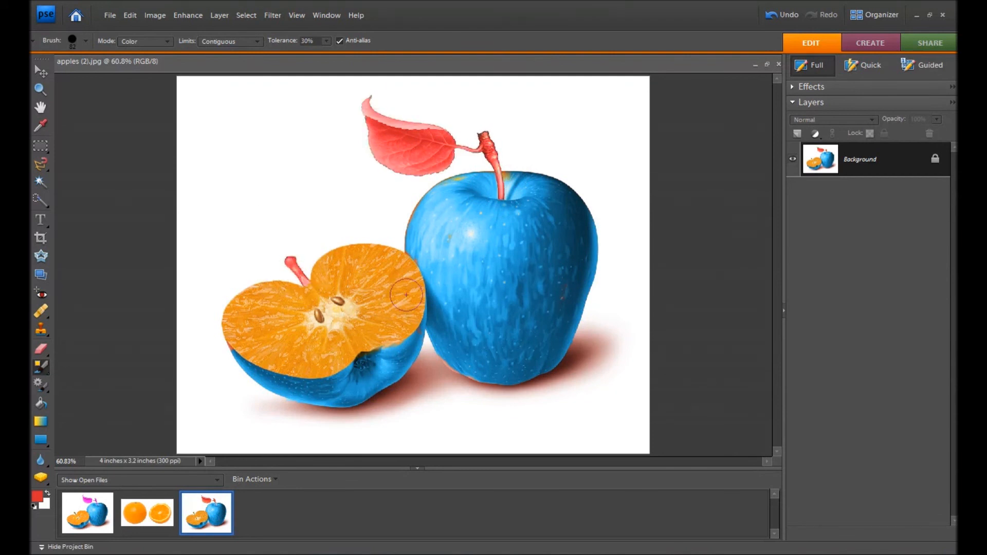